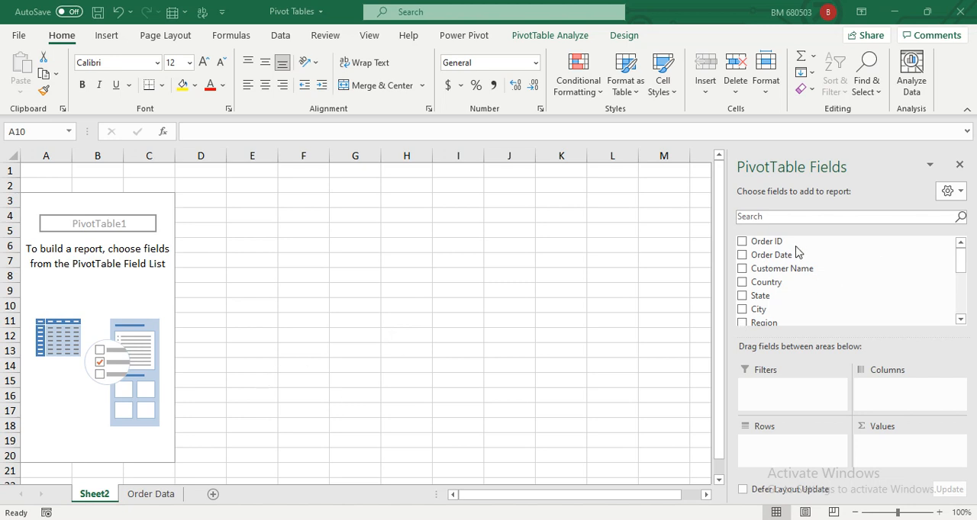
- Review the column headers of the source table on the Order Data sheet, from Order ID across to Profit
left_click(156, 495)
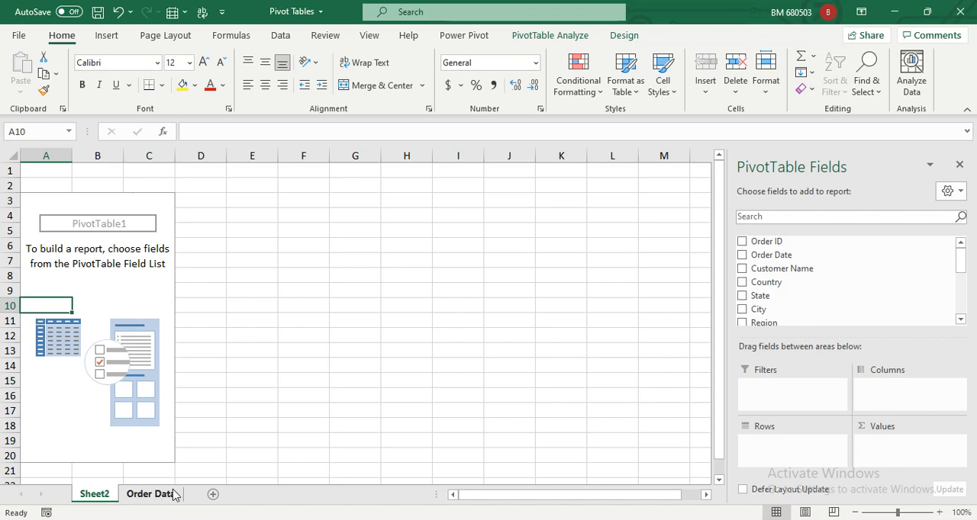
left_click(164, 495)
left_click(46, 182)
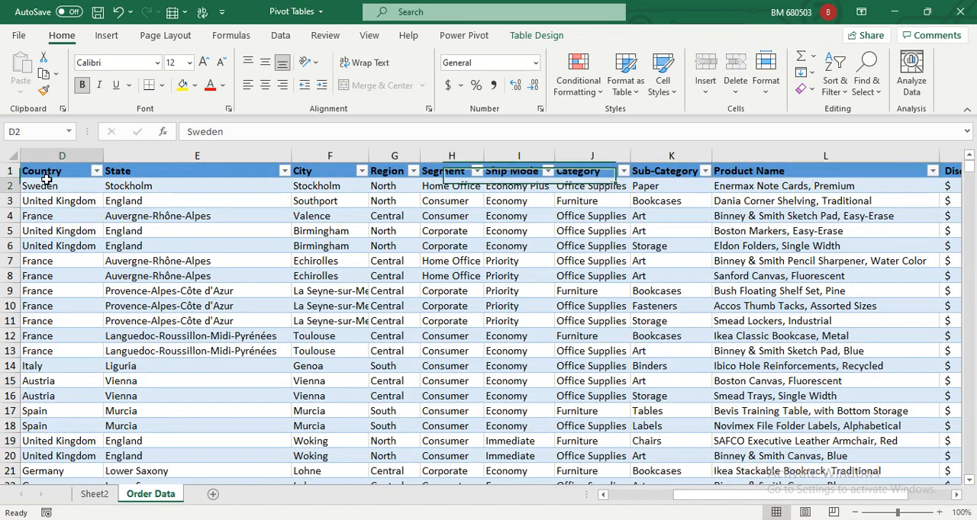
key("Up")
key("Home")
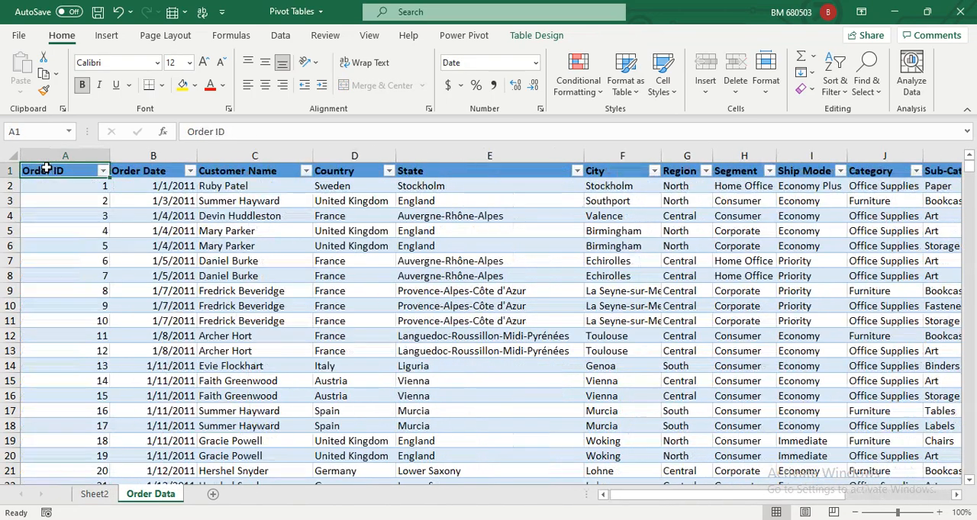
key("Right")
key("Right")
key("Right")
key("Right")
key("Right")
key("Right")
key("Right")
key("Right")
key("Right")
key("Right")
key("Right")
key("Right")
key("Right")
key("Right")
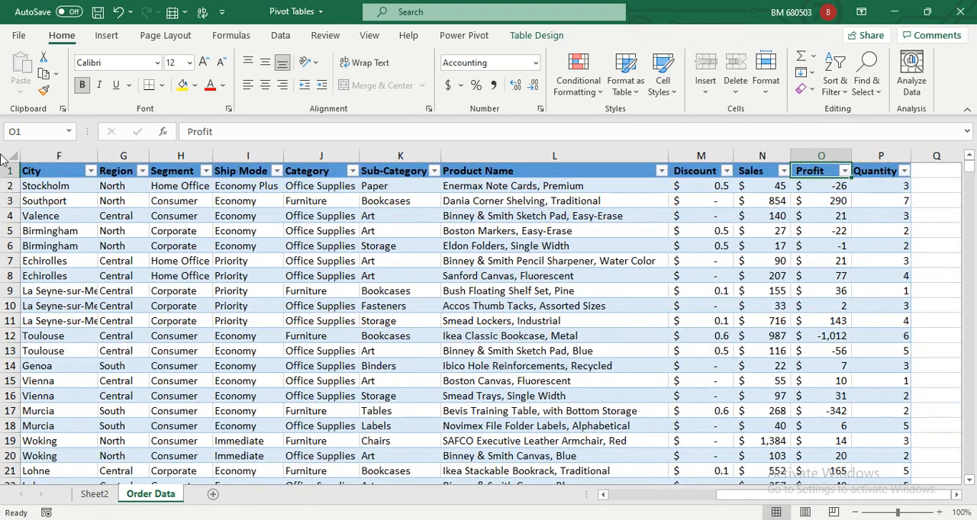
- Return to Sheet2 and select several individual rows and columns in turn to illustrate the sheet's layout
left_click(96, 496)
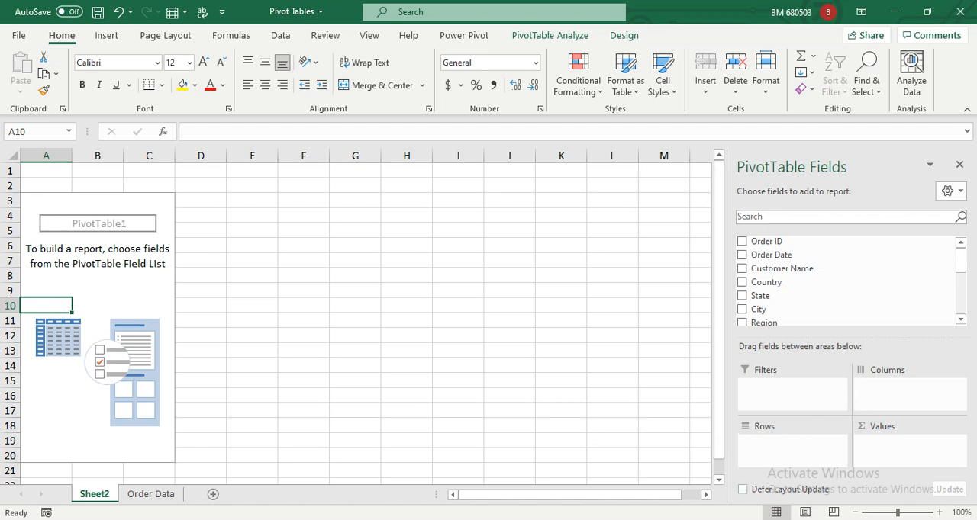
left_click(10, 186)
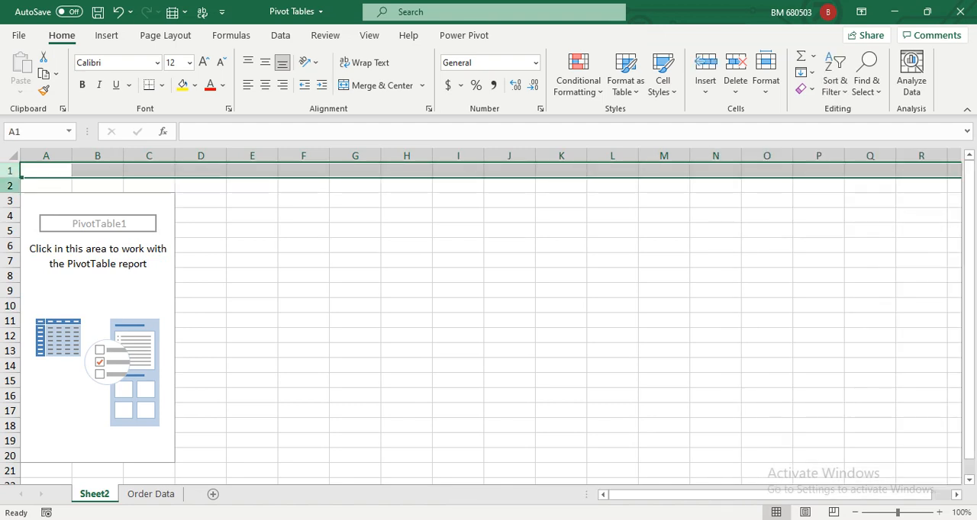
left_click(10, 201)
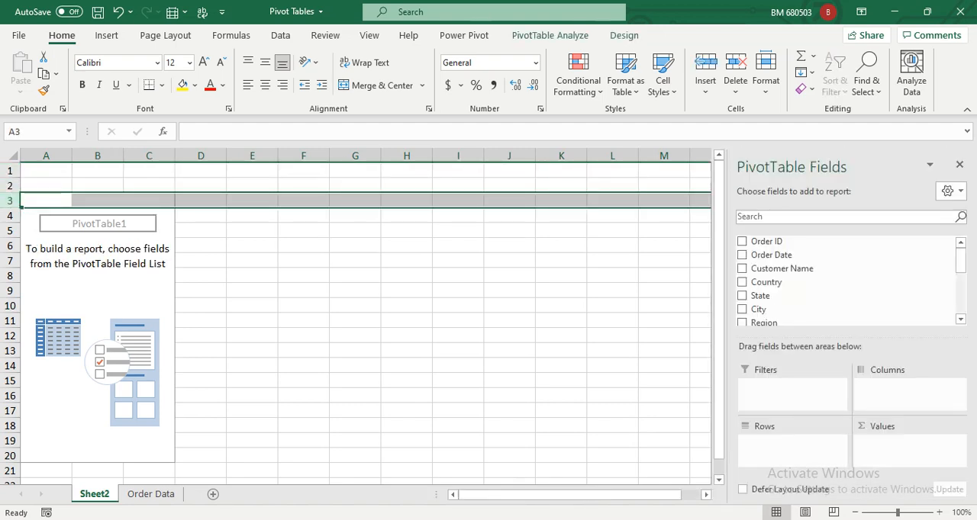
left_click(10, 216)
left_click(10, 230)
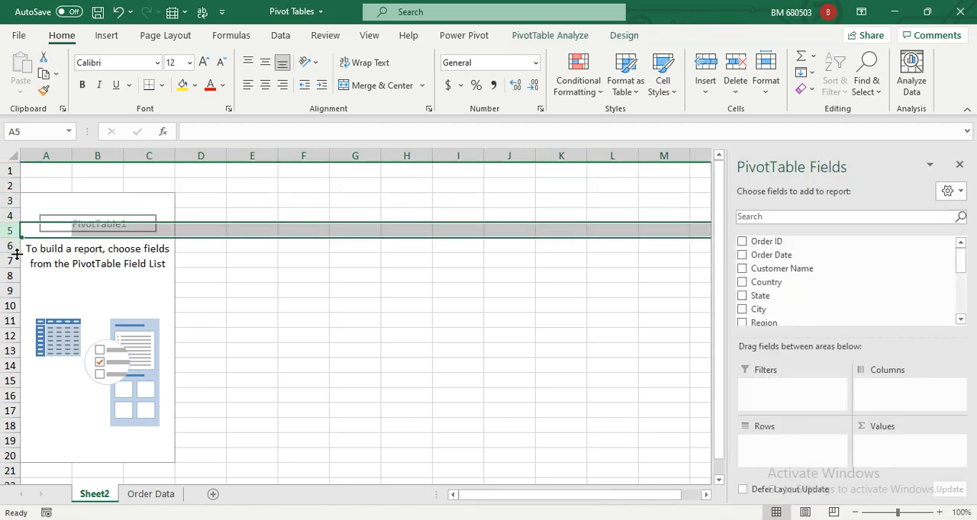
left_click(202, 156)
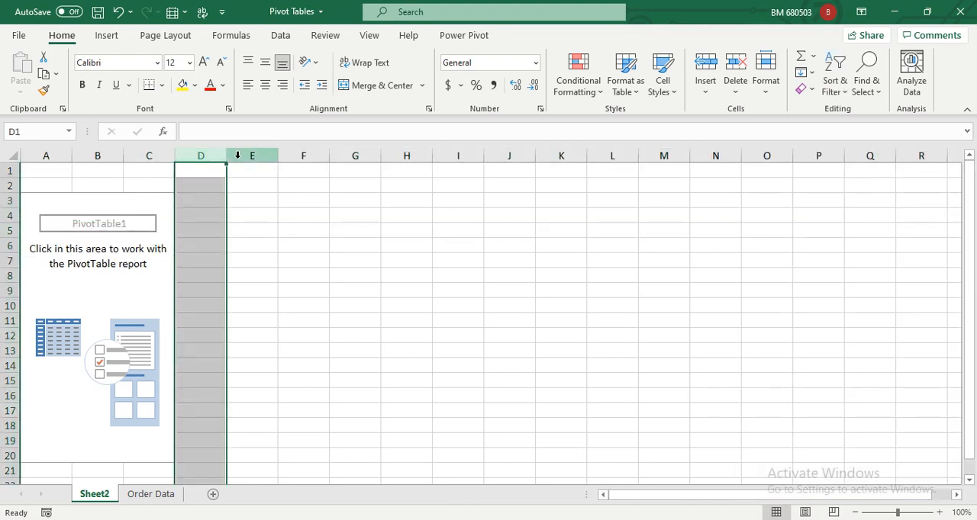
left_click(245, 156)
left_click(289, 156)
left_click(349, 157)
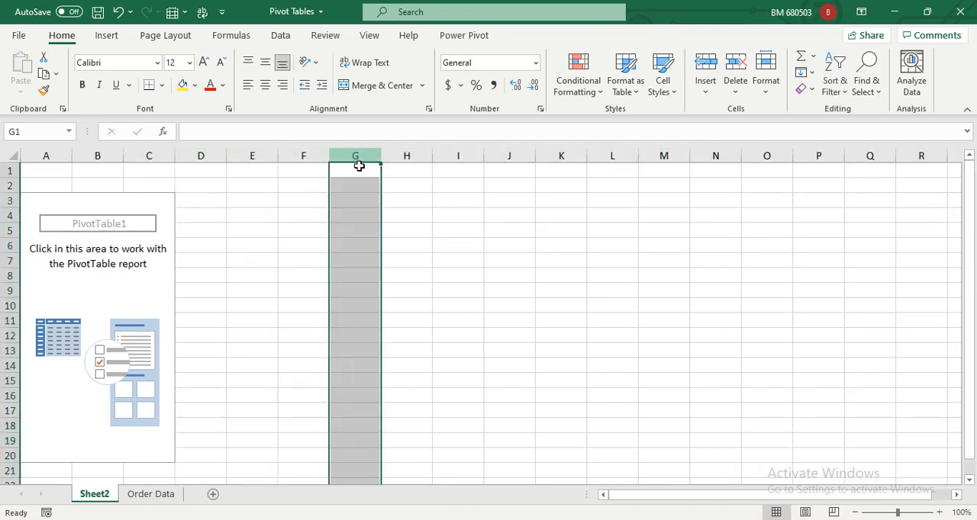
left_click(416, 153)
- Check how the PivotTable field list responds to selecting cells inside and outside the empty report
left_click(46, 288)
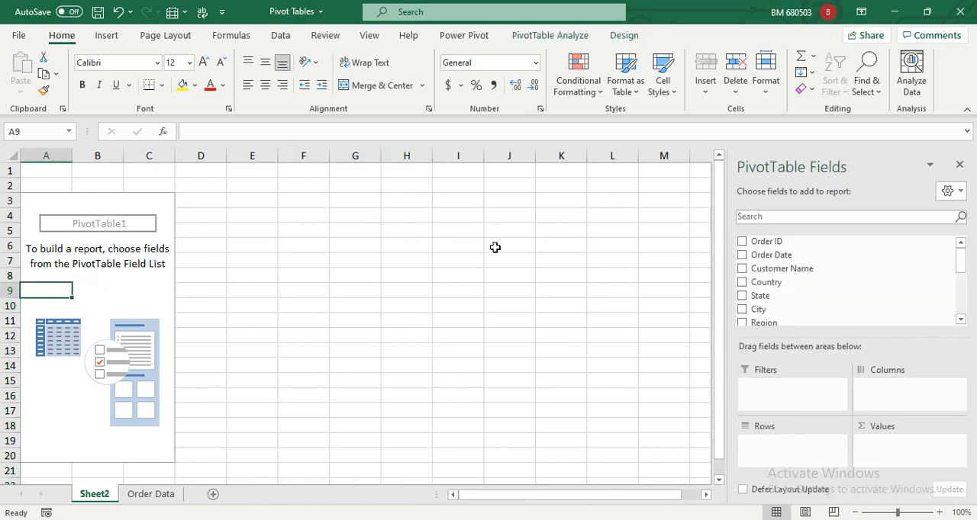
left_click(240, 262)
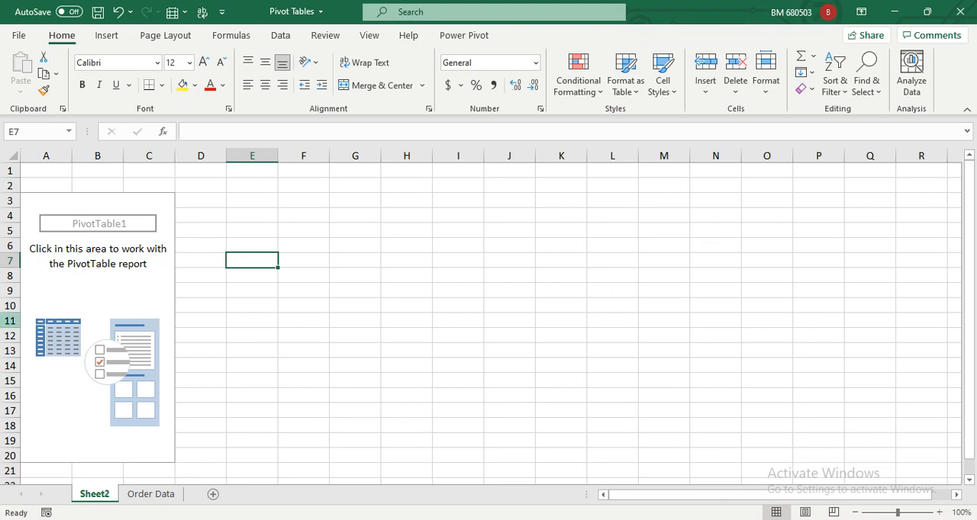
left_click(67, 265)
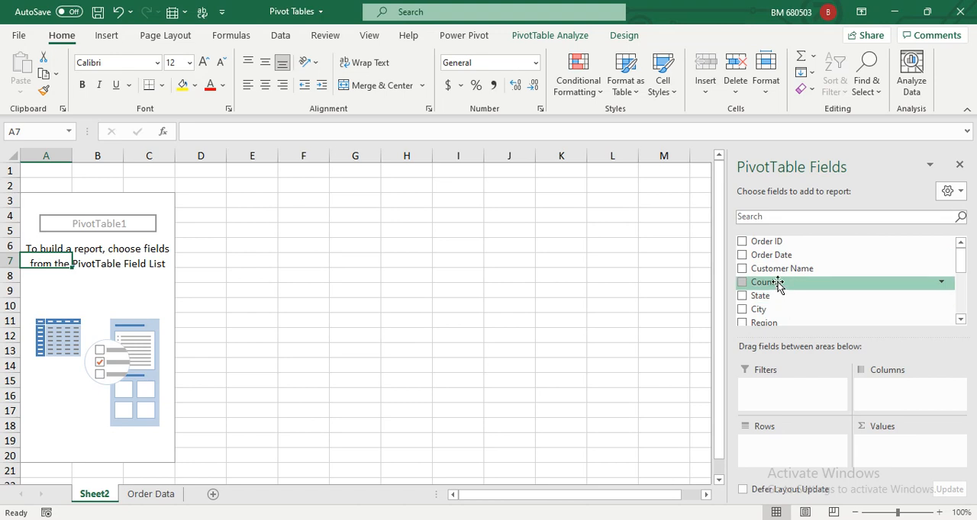
- Add the Country field to the PivotTable's rows and move it to the columns area
left_click_drag(778, 284, 794, 450)
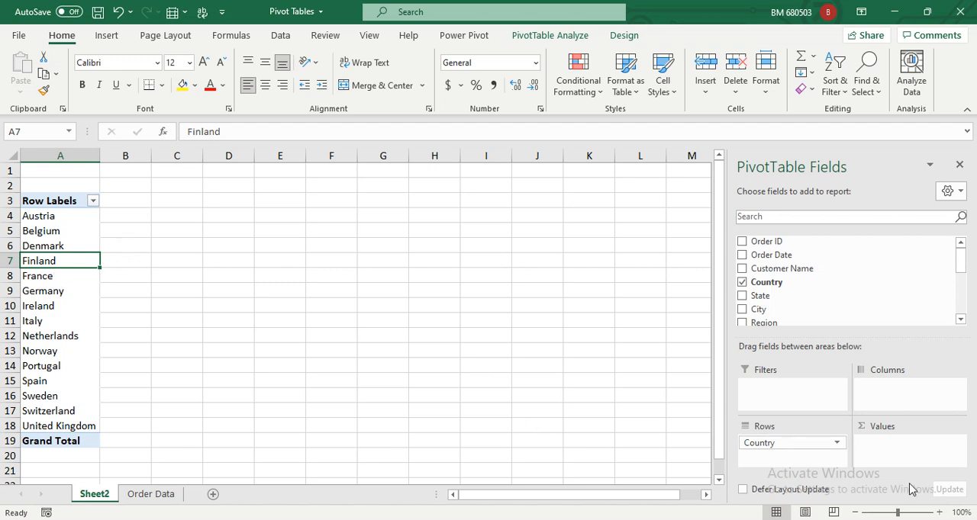
left_click_drag(835, 447, 912, 405)
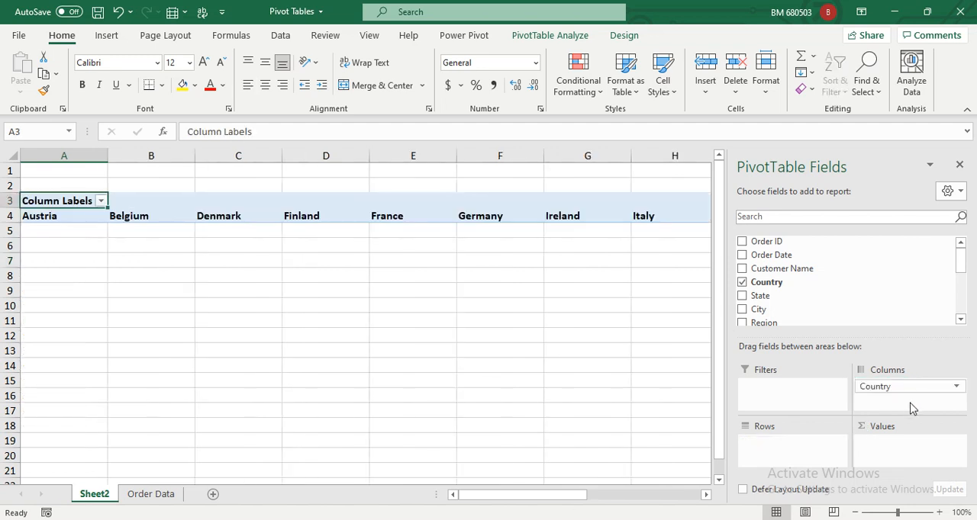
left_click(58, 217)
left_click(129, 219)
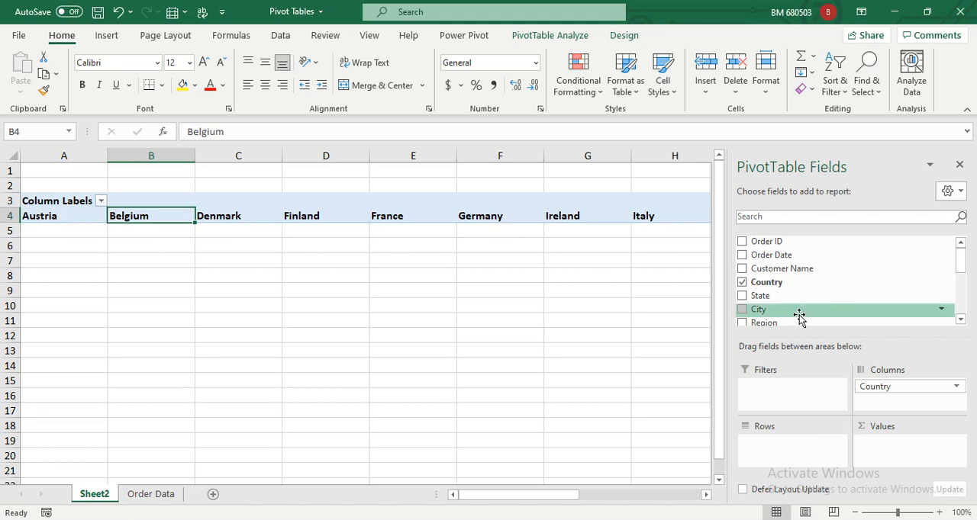
- Add Ship Mode to the PivotTable and arrange the fields with Country in Rows and Ship Mode in Columns
scroll(960, 328, "down", 1)
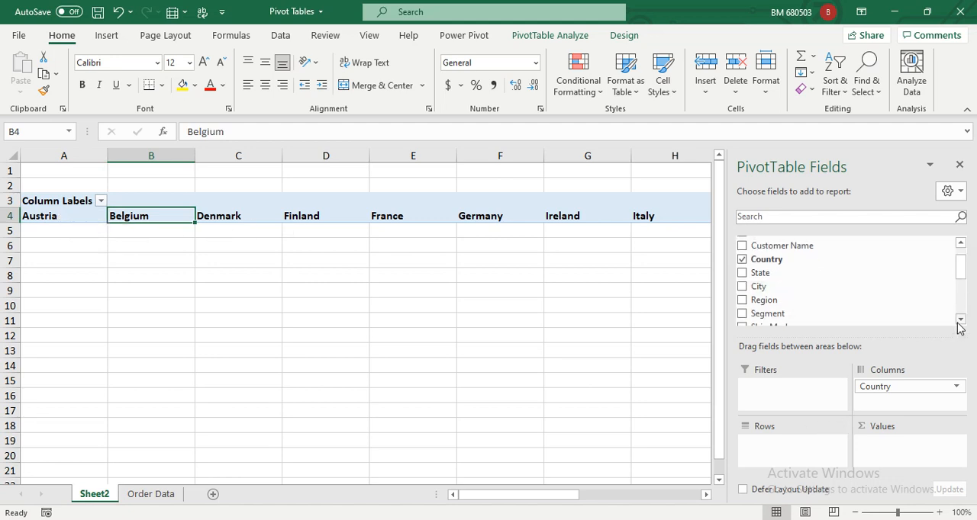
left_click_drag(786, 305, 769, 450)
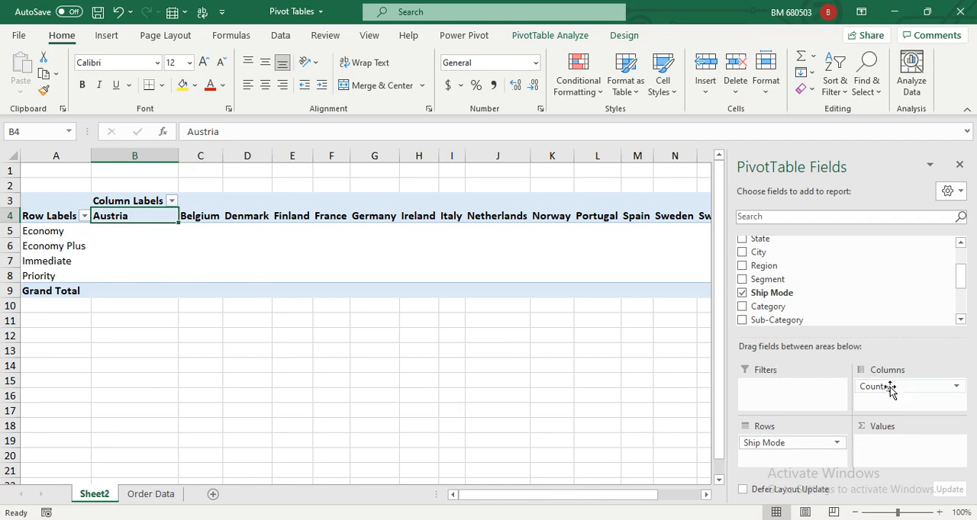
mouse_move(874, 386)
left_mouse_down()
mouse_move(780, 439)
mouse_move(845, 405)
mouse_move(885, 401)
left_mouse_up()
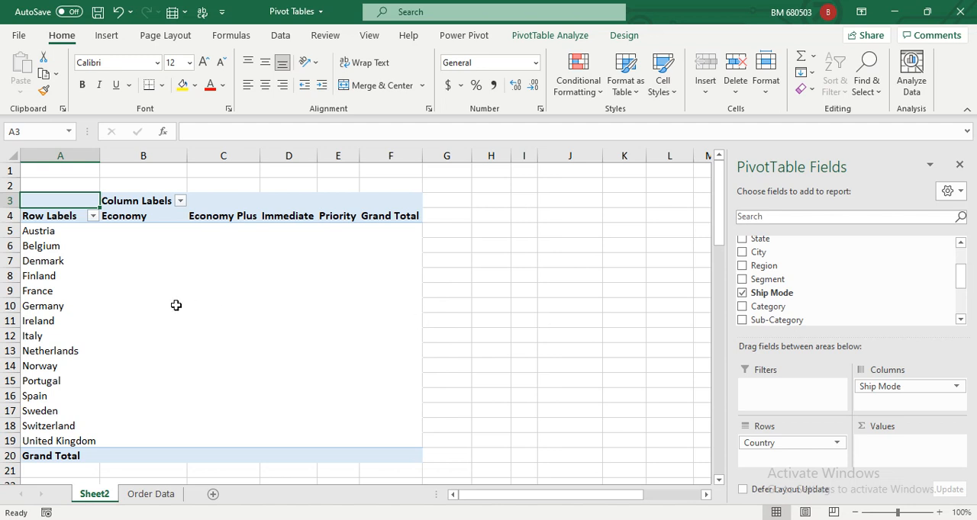
left_click(38, 293)
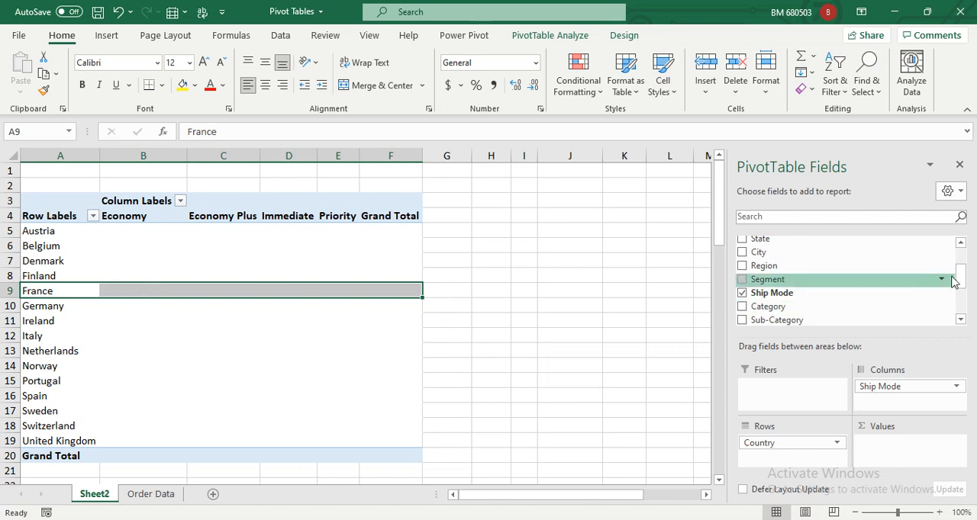
left_click_drag(959, 284, 965, 317)
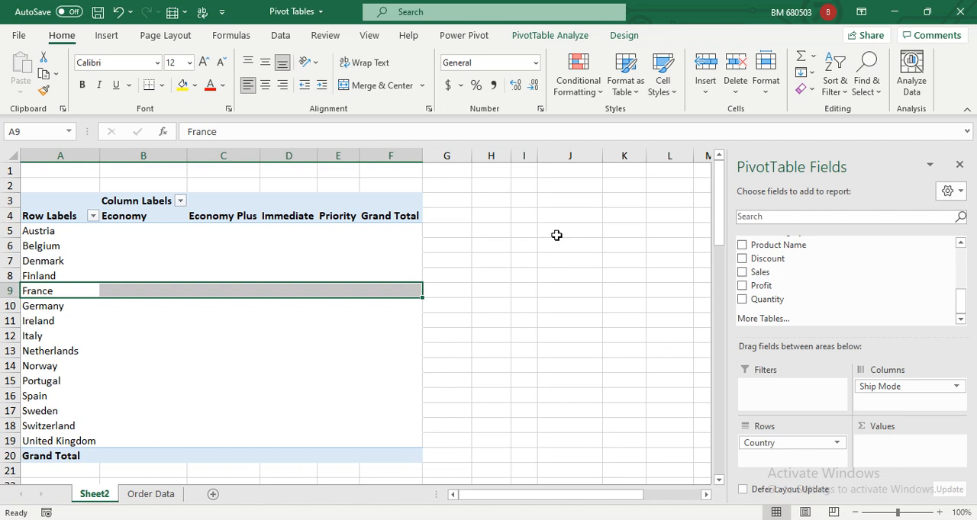
- Enter the sample numbers 1, 2 and 3 in cells H4 to H6 beside the PivotTable
left_click(493, 216)
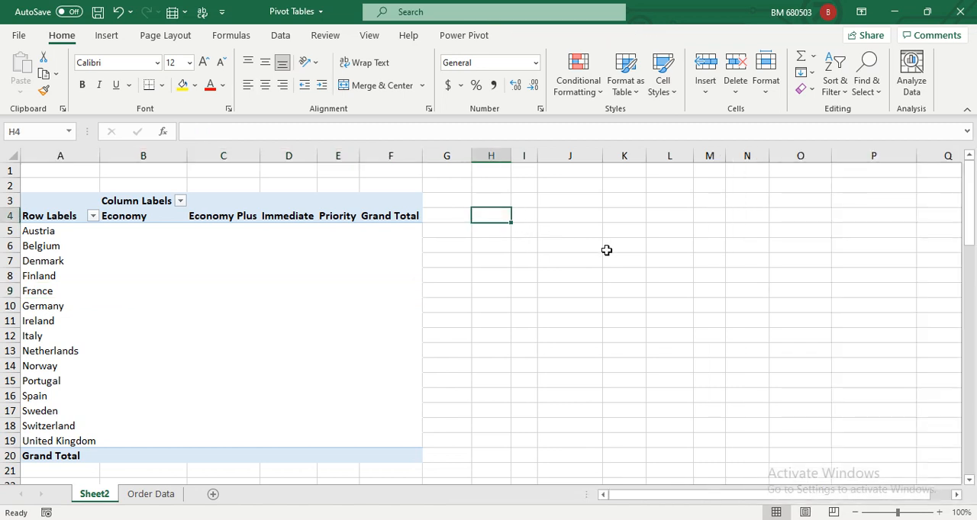
type("1")
key("Return")
type("2")
key("Return")
type("3")
key("Return")
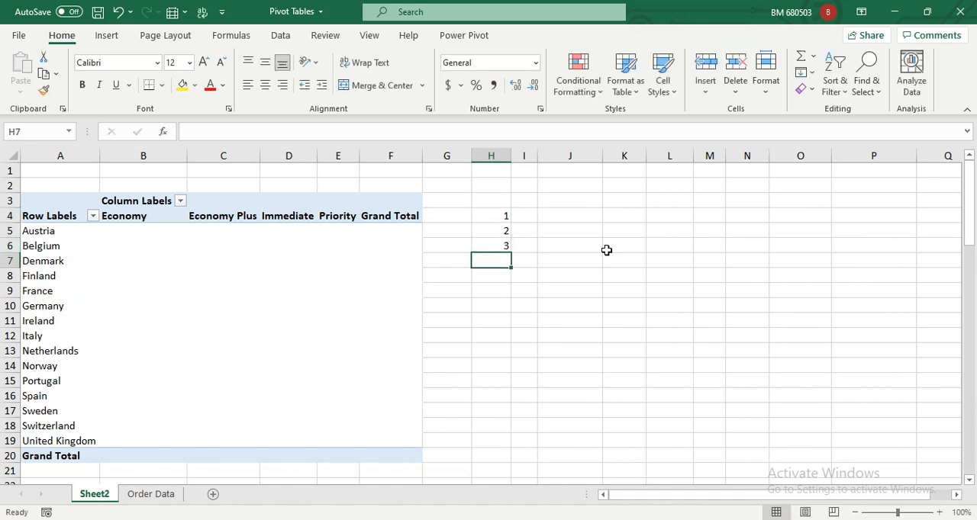
- Total the sample numbers in H4:H6 with a SUM formula in cell H7
type("=s")
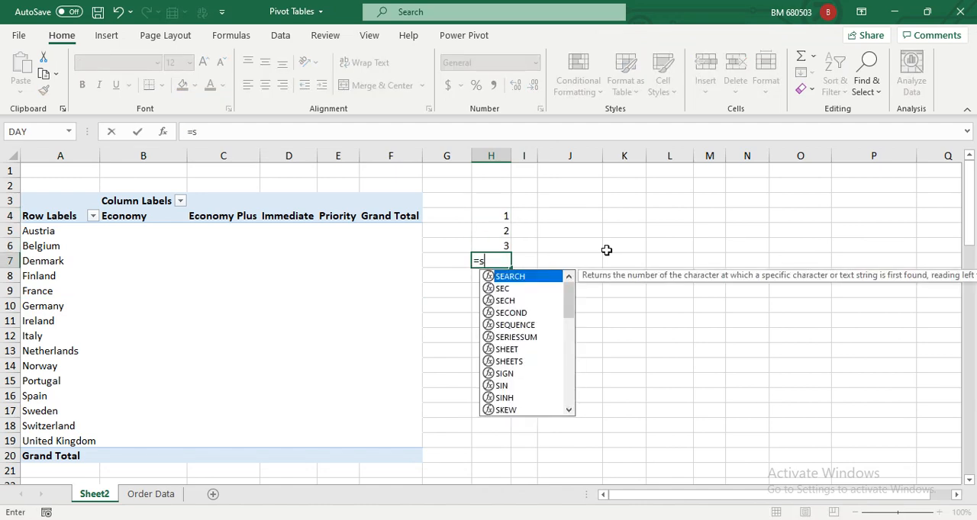
type("um(")
key("Up")
key("shift+Up")
key("shift+Up")
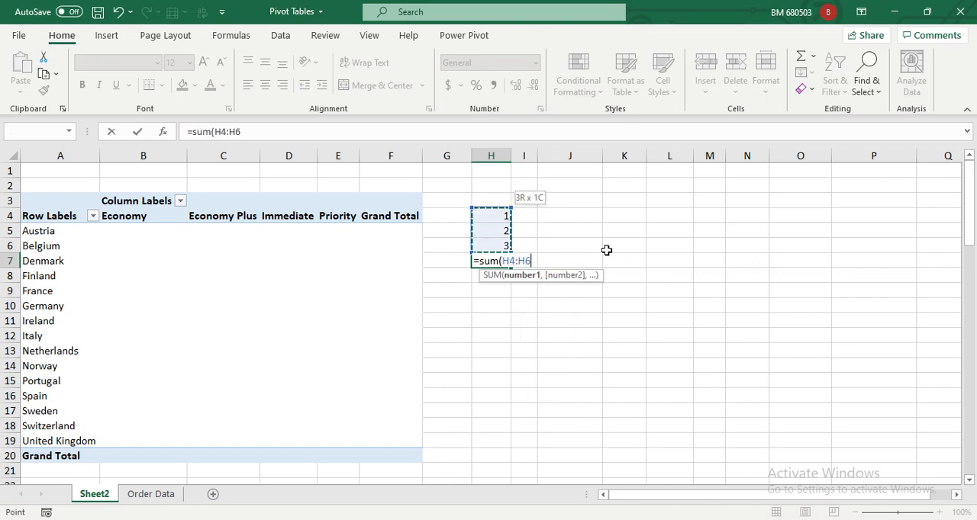
type(")")
key("Return")
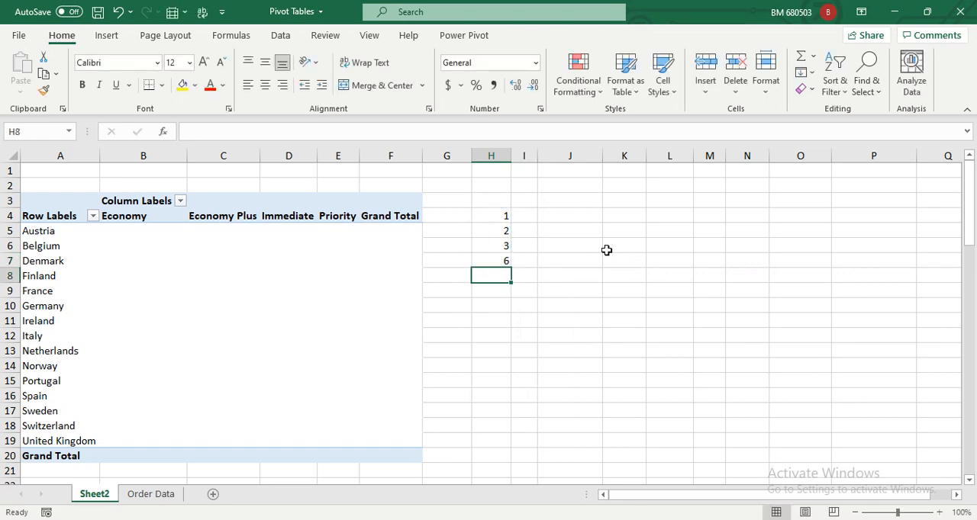
- Enter the sample letters A, B and C in cells I4 to I6
left_click(526, 217)
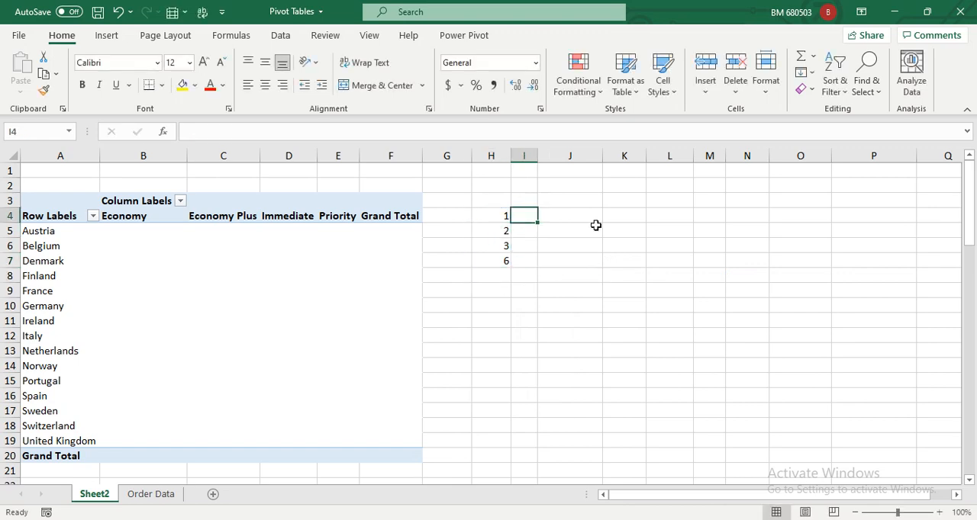
type("A")
key("Return")
type("B")
key("Return")
type("C")
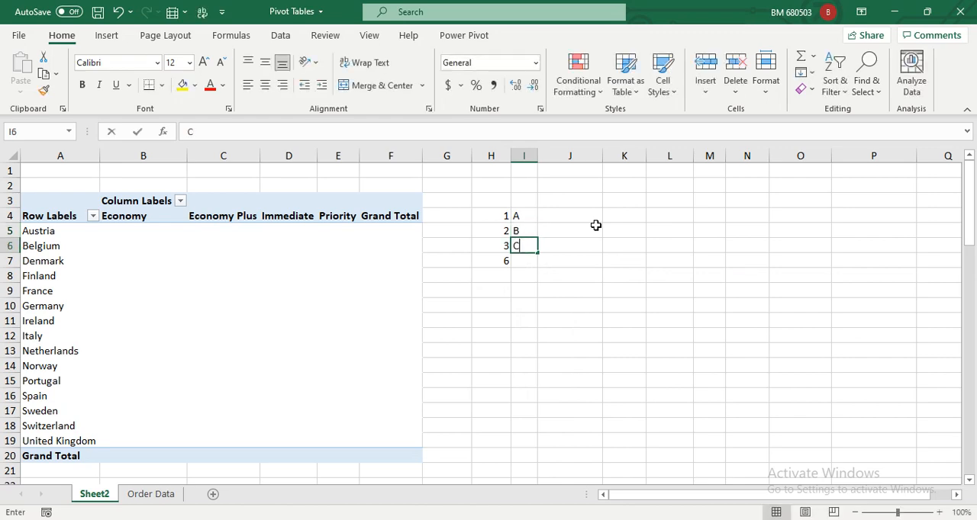
key("Return")
- Apply a SUM formula to the letters in I4:I6 in cell I7
type("=")
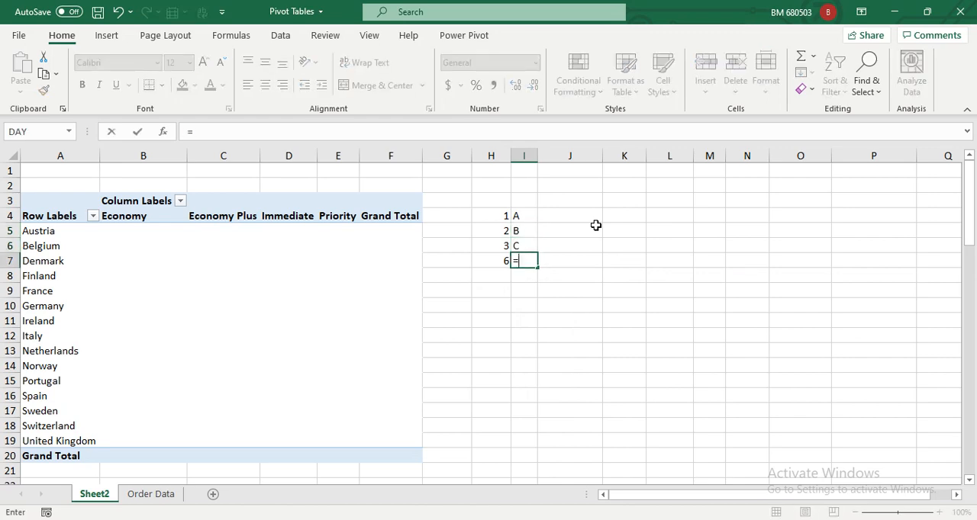
type("sum(")
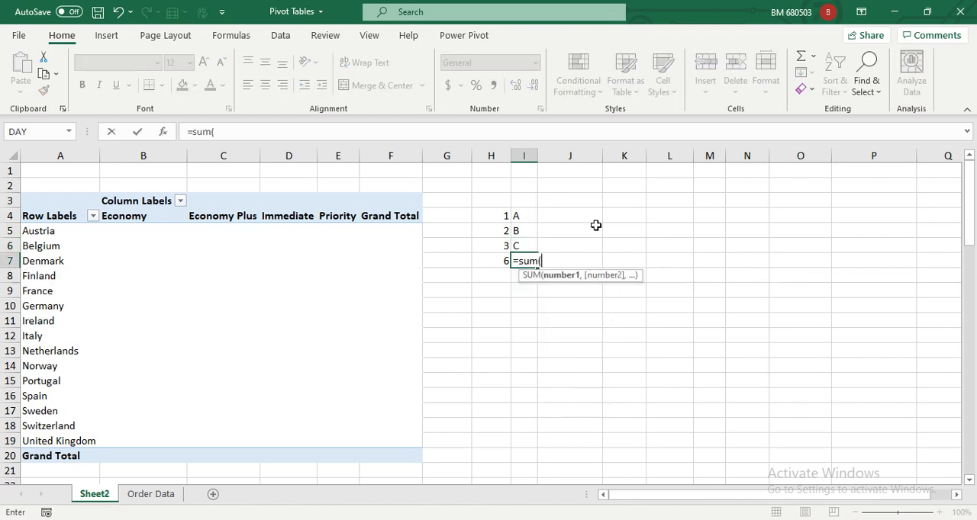
key("Up")
key("shift+Up")
key("shift+Up")
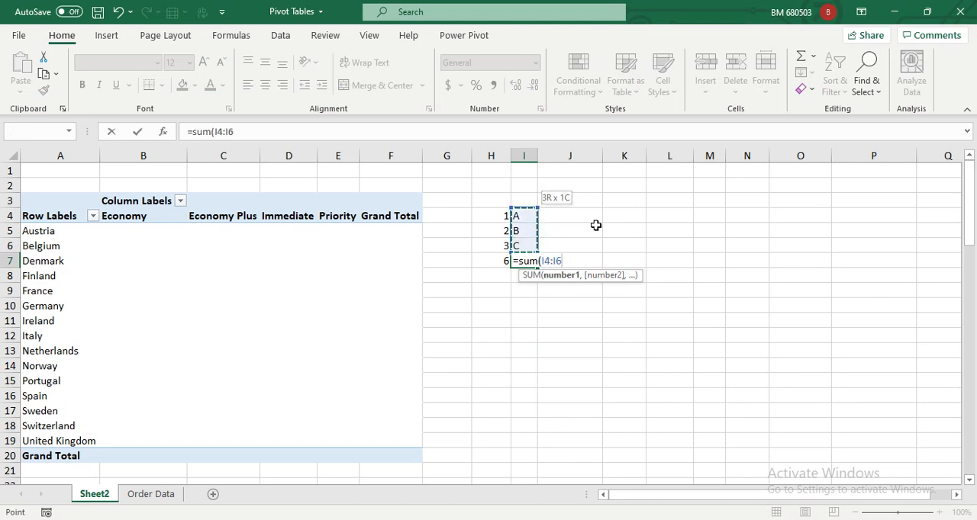
key("Return")
key("Up")
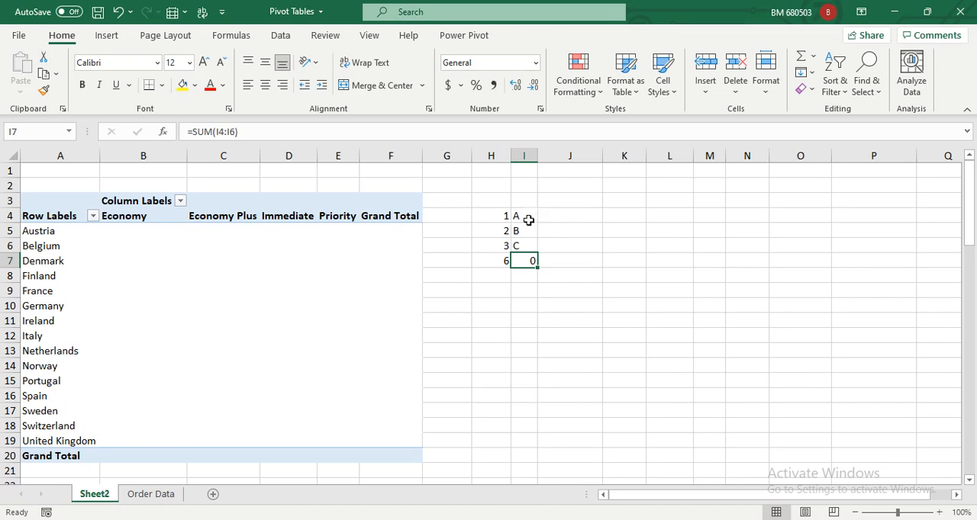
- Add the Profit field to the Values area of the PivotTable on Sheet2
left_click(126, 275)
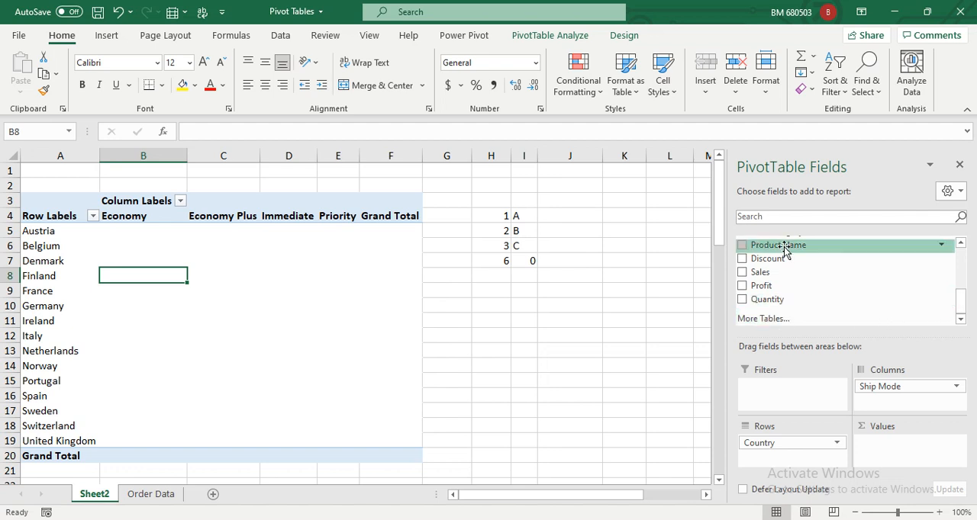
scroll(793, 259, "up", 3)
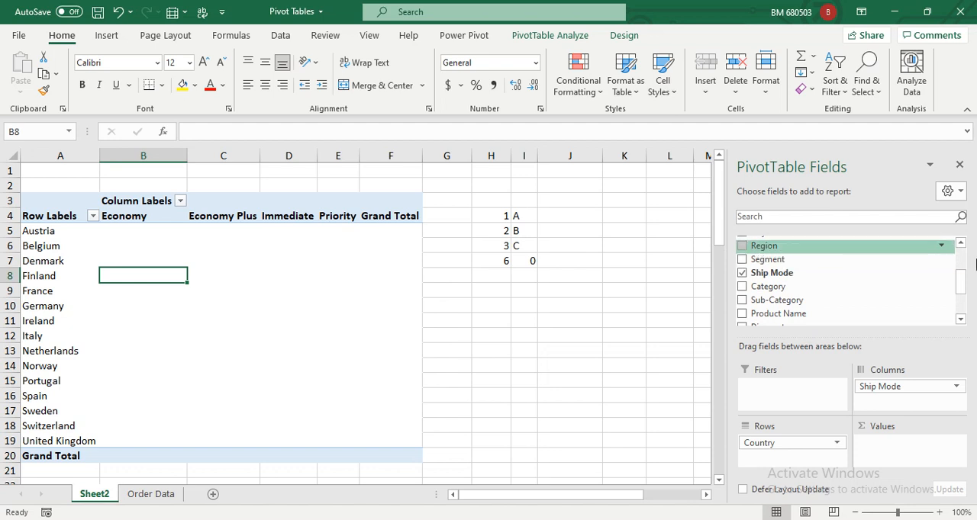
left_click(961, 320)
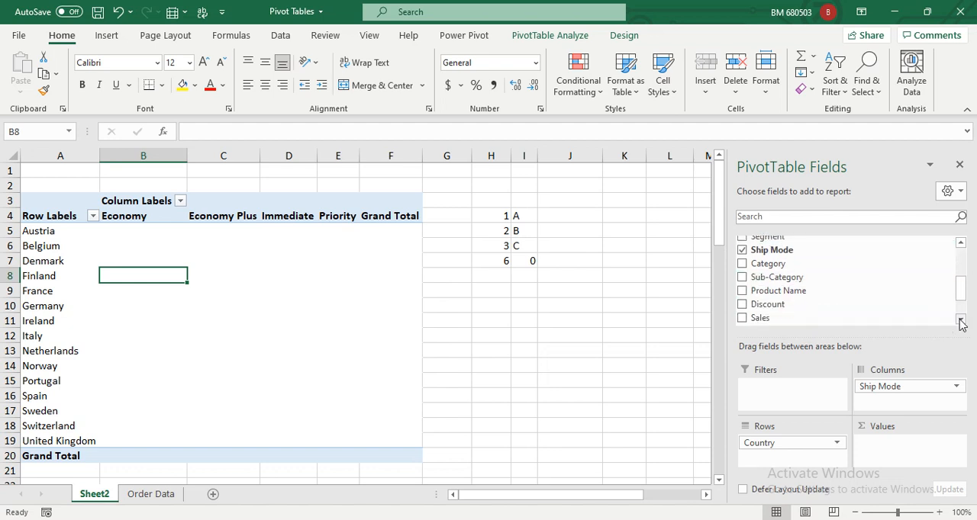
left_click(961, 321)
left_click(961, 321)
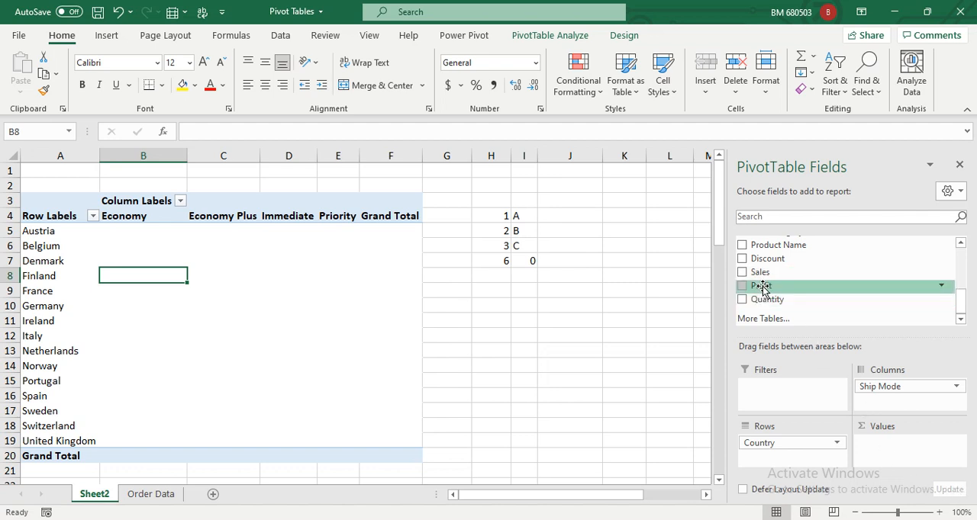
left_click_drag(763, 288, 892, 448)
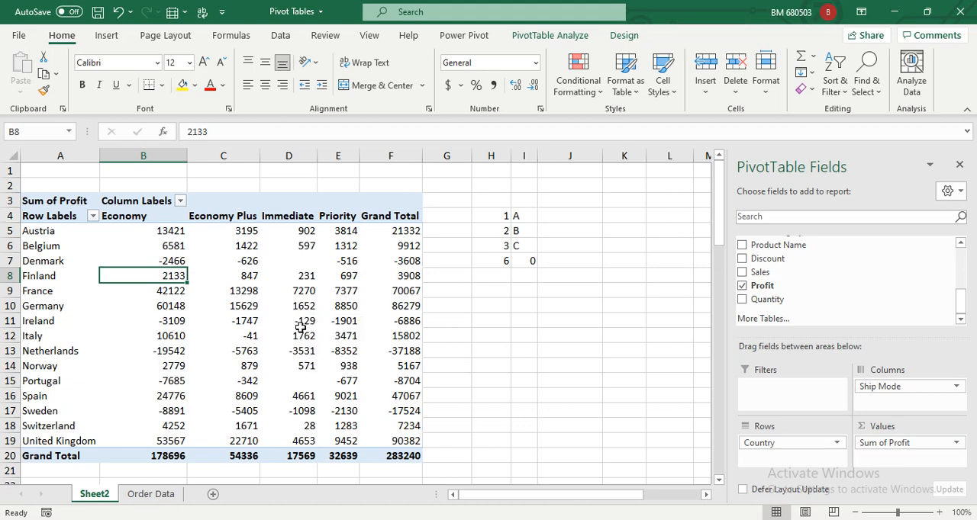
- Clear the sample numbers, letters and SUM formulas beside the PivotTable in the range H4:J8
left_click_drag(484, 214, 568, 274)
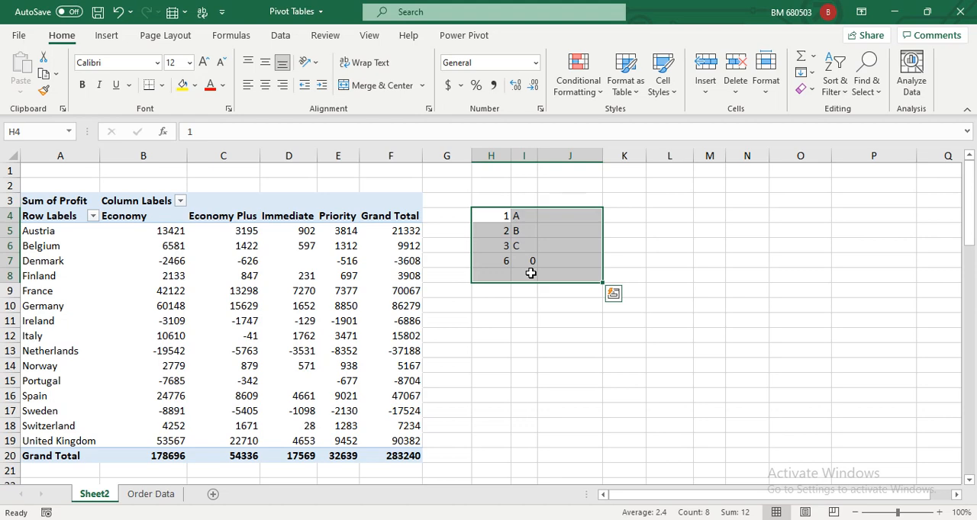
key("Delete")
left_click(299, 309)
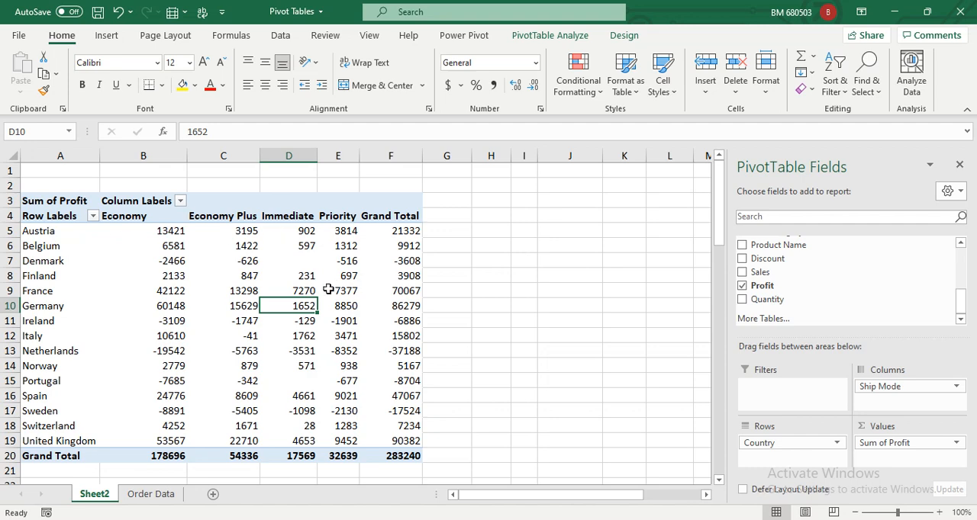
- Select the PivotTable's France row, then filter the Country column on the Order Data sheet to France only
left_click(414, 216)
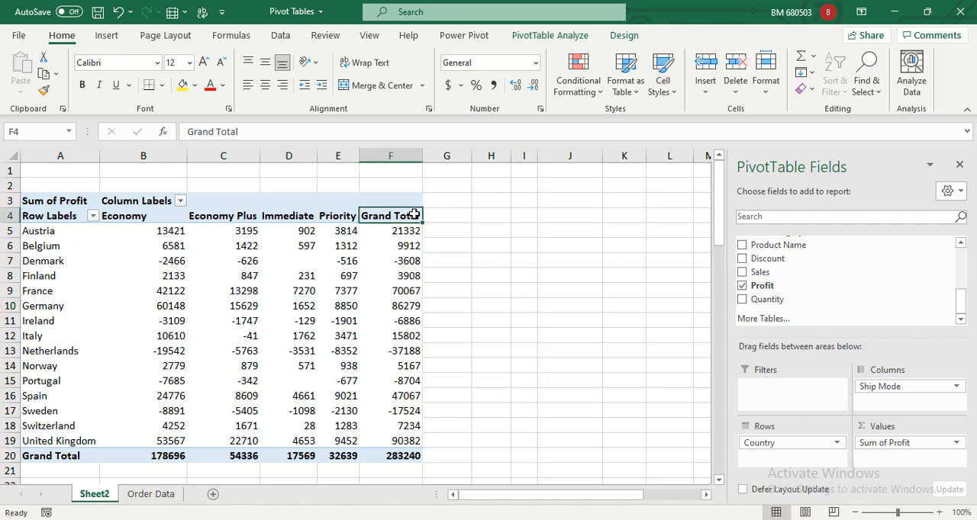
left_click(45, 292)
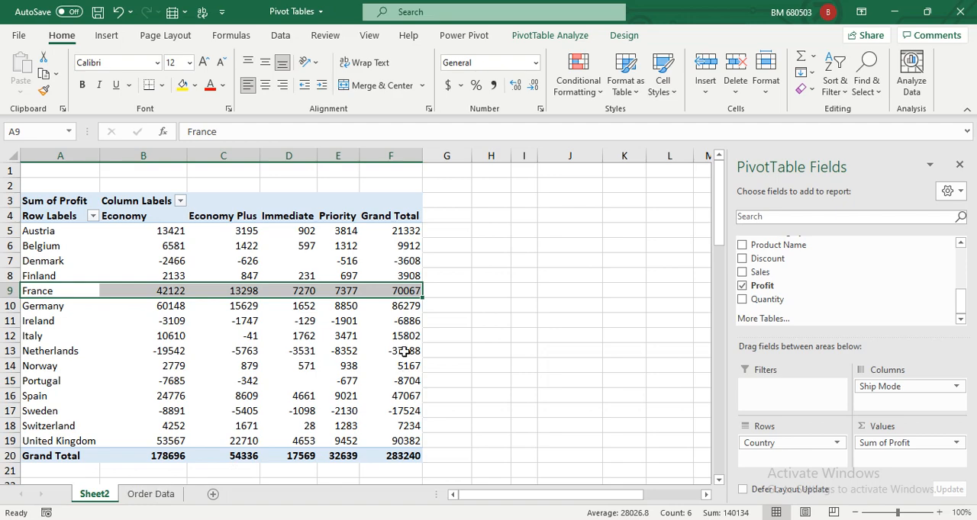
left_click(157, 494)
left_click(180, 231)
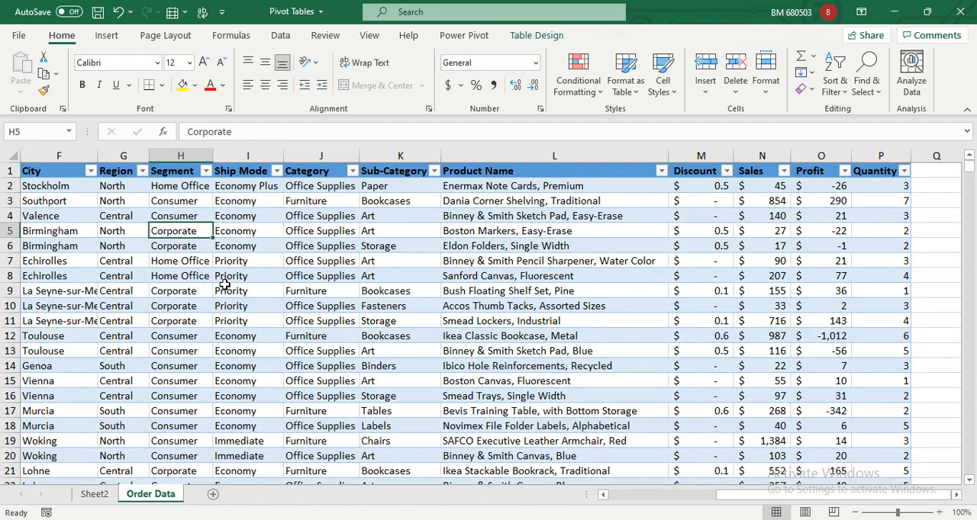
key("Home")
key("Right")
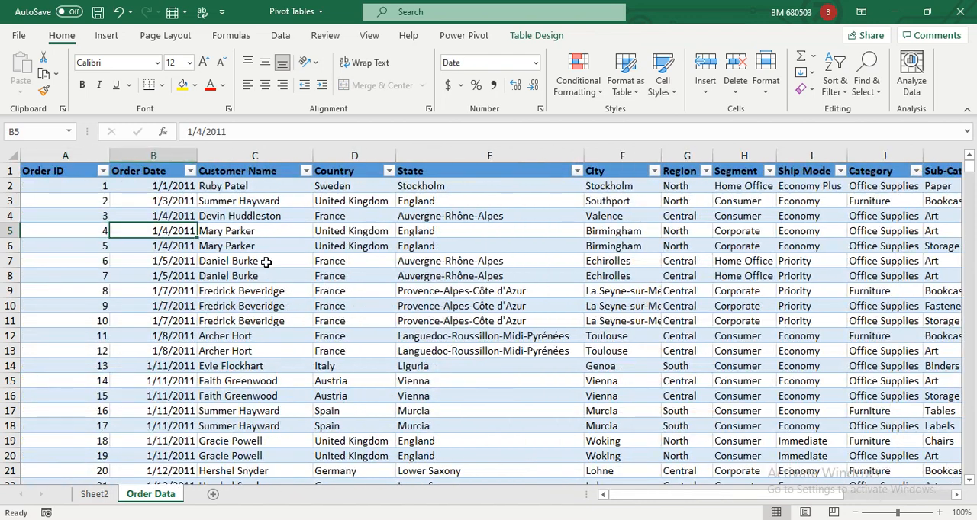
left_click(388, 171)
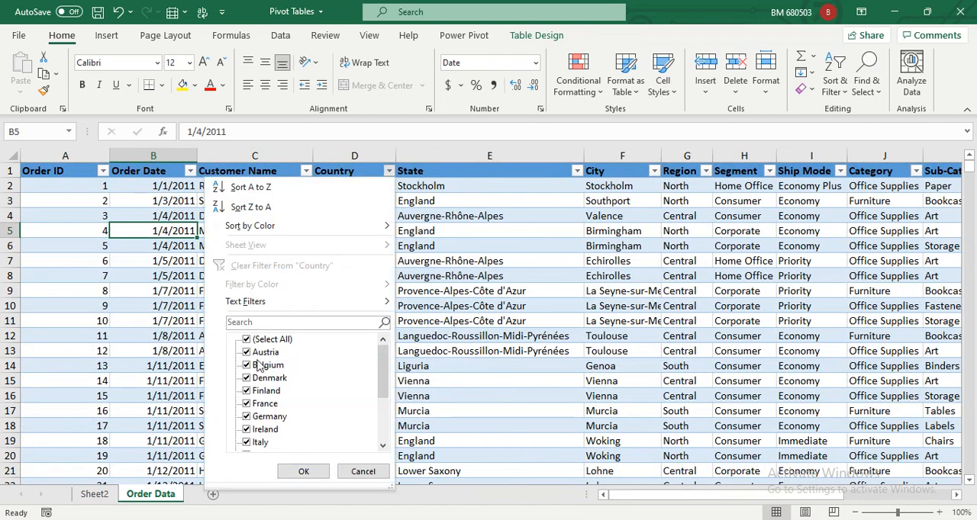
left_click(260, 341)
left_click(265, 404)
left_click(309, 473)
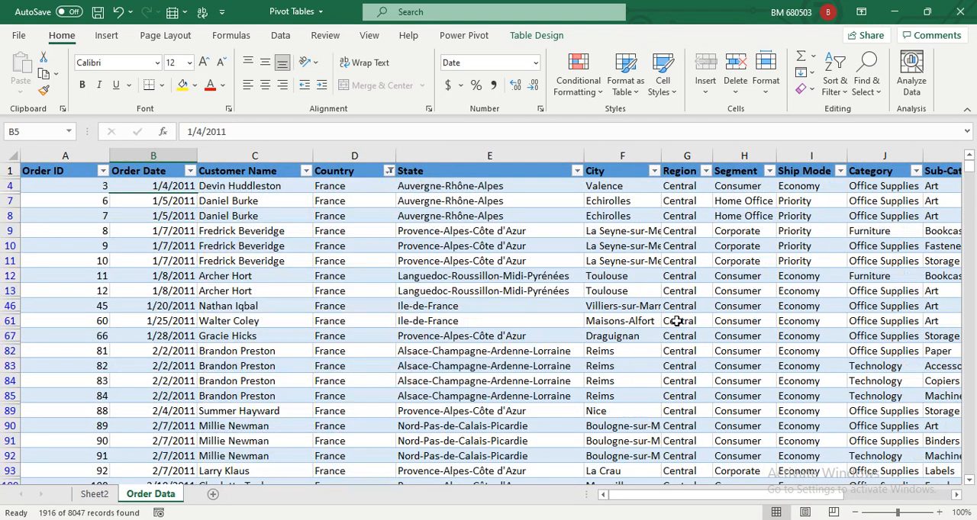
- Select all the filtered Profit values in column O of the order table to check their sum
key("Right")
key("Right")
key("Right")
key("Right")
key("Right")
key("Right")
key("Right")
key("Right")
key("Right")
key("Right")
key("Right")
key("Right")
key("Right")
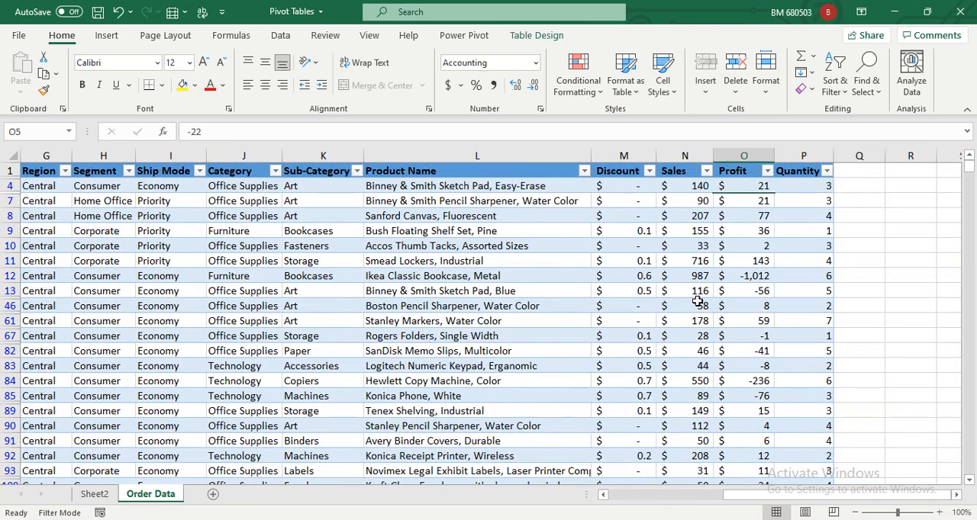
key("ctrl+shift+Down")
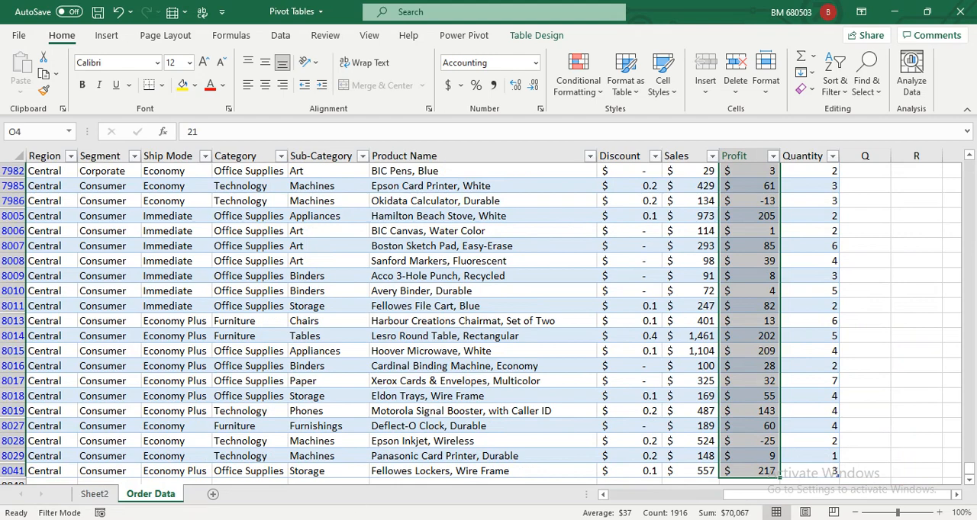
- Return to Sheet2 and examine France's Grand Total, Economy and Economy Plus profit cells in the PivotTable
left_click(94, 495)
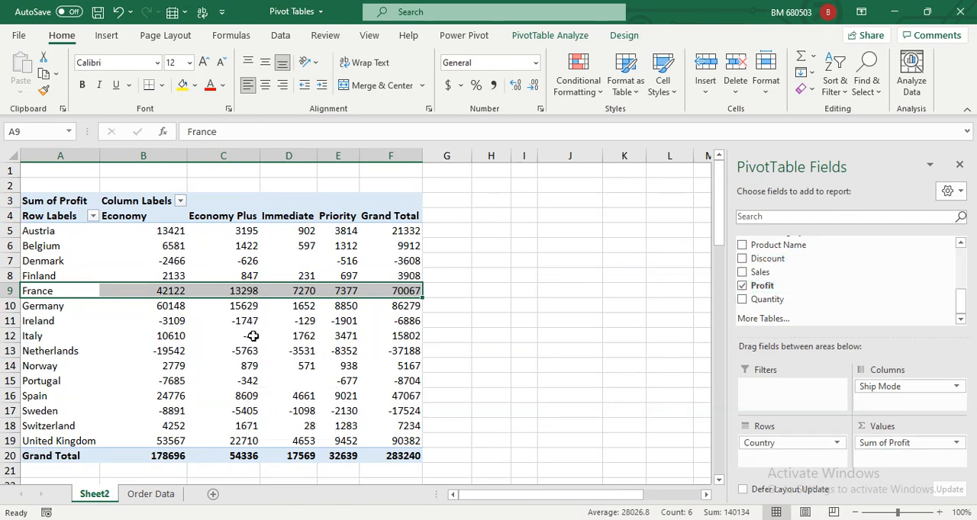
left_click(413, 293)
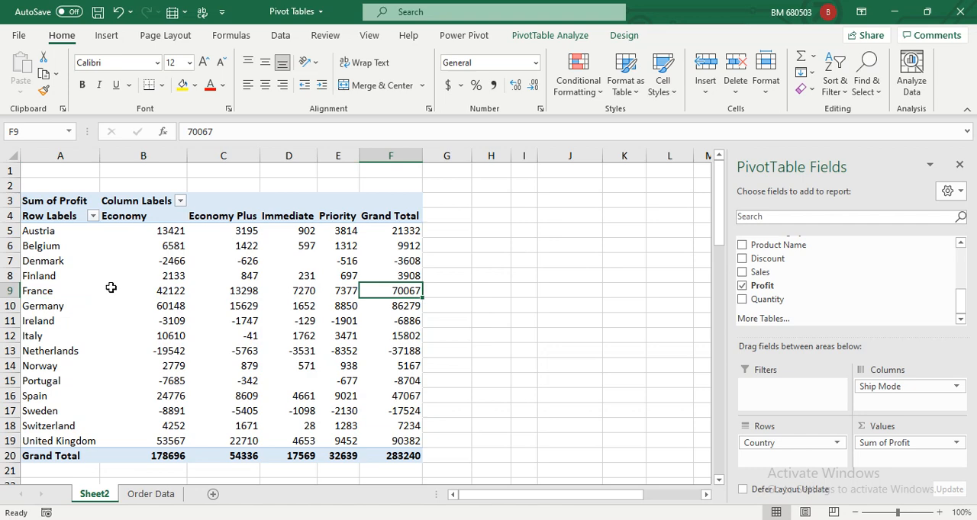
left_click(175, 292)
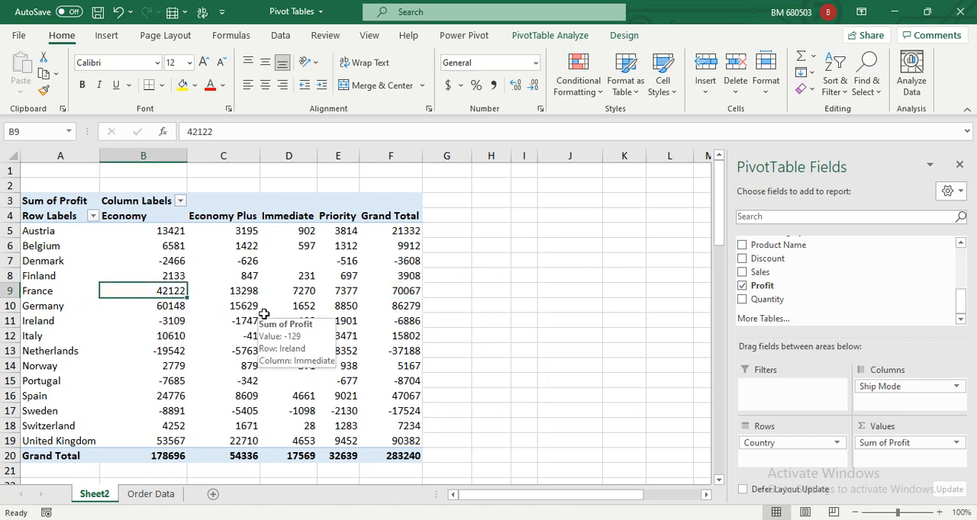
key("Right")
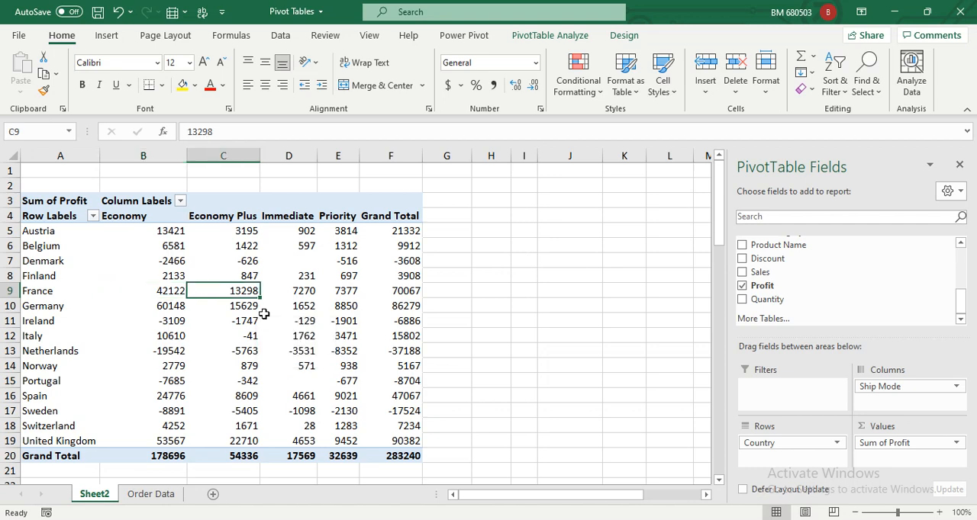